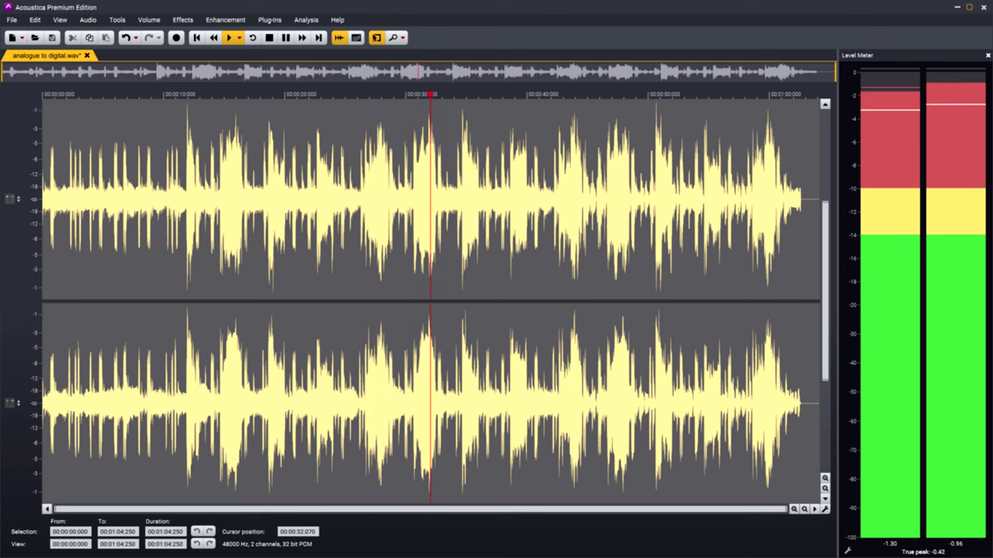
Resume playback of analogue to digital.wav so the Level Meter reaches 0 dB on the loud section
{"action": "key", "text": "ctrl+y"}
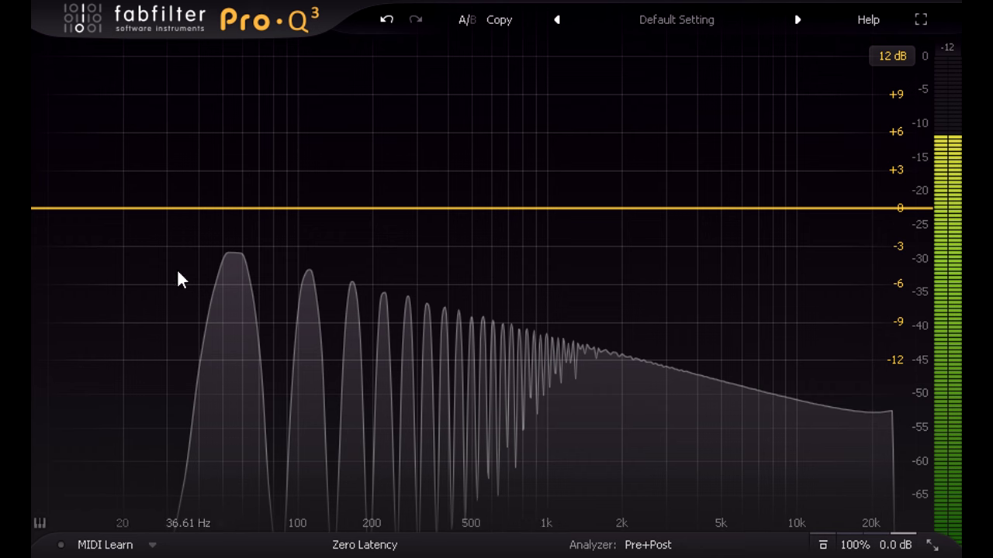
Add a Pro-Q 3 low cut band, settle it near 40 Hz, and bypass it on and off to compare
{"action": "left_click", "coordinate": [55, 210]}
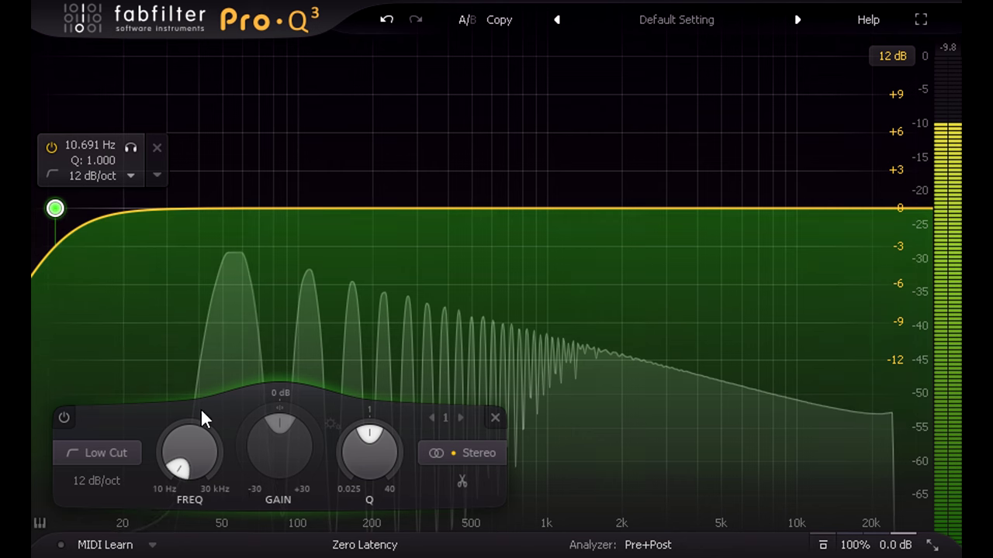
{"action": "left_click_drag", "start_coordinate": [200, 436], "coordinate": [199, 490]}
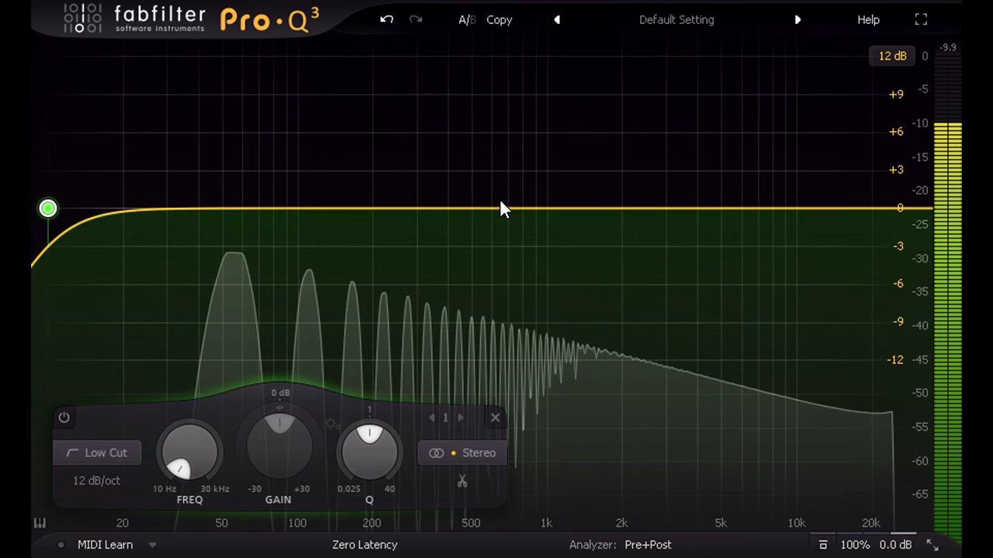
{"action": "left_click", "coordinate": [64, 419]}
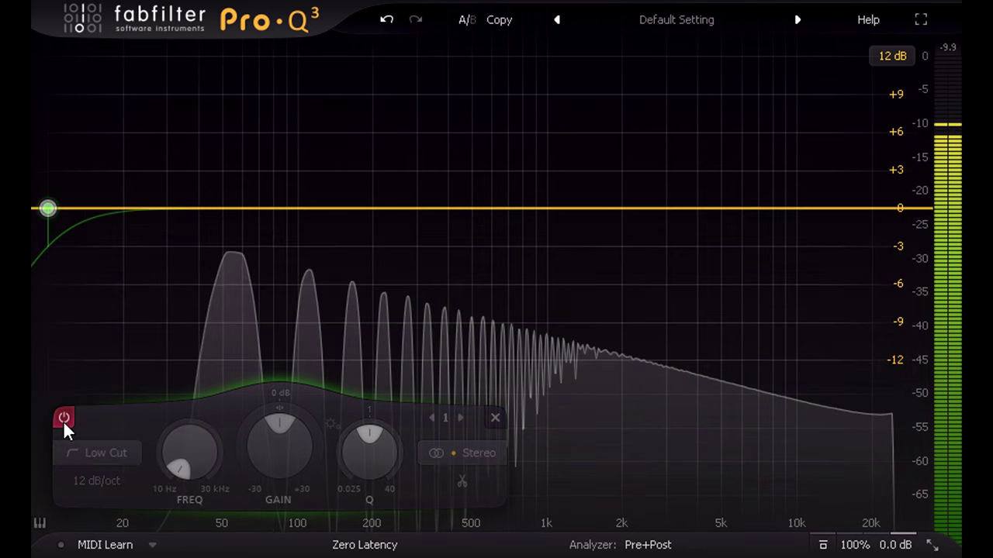
{"action": "left_click", "coordinate": [64, 419]}
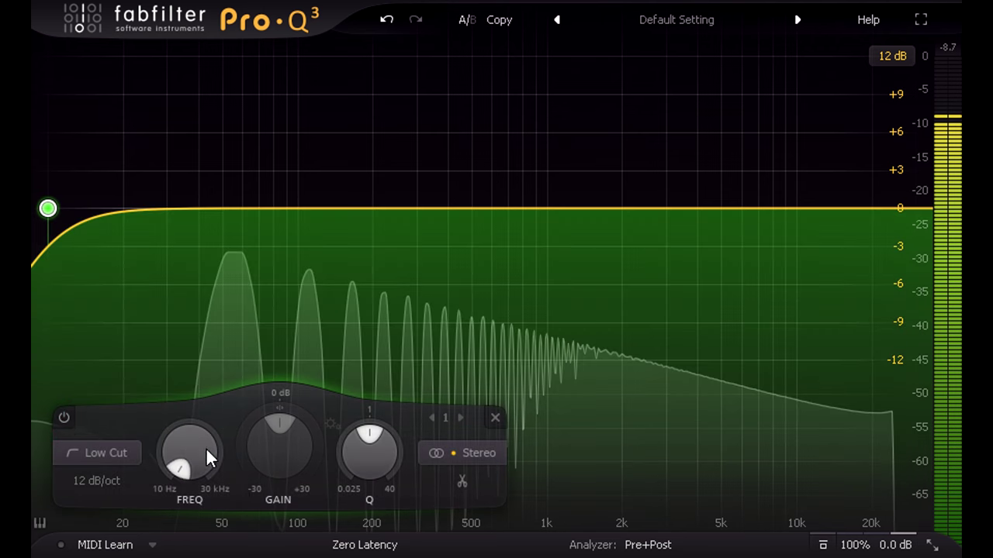
{"action": "left_click_drag", "start_coordinate": [207, 448], "coordinate": [175, 339]}
{"action": "left_click", "coordinate": [63, 419]}
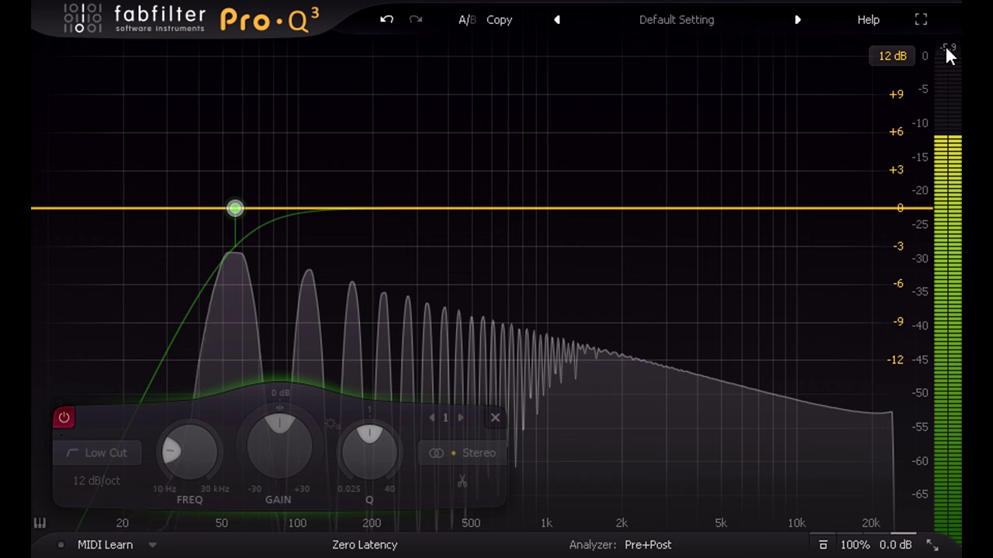
{"action": "left_click", "coordinate": [62, 419]}
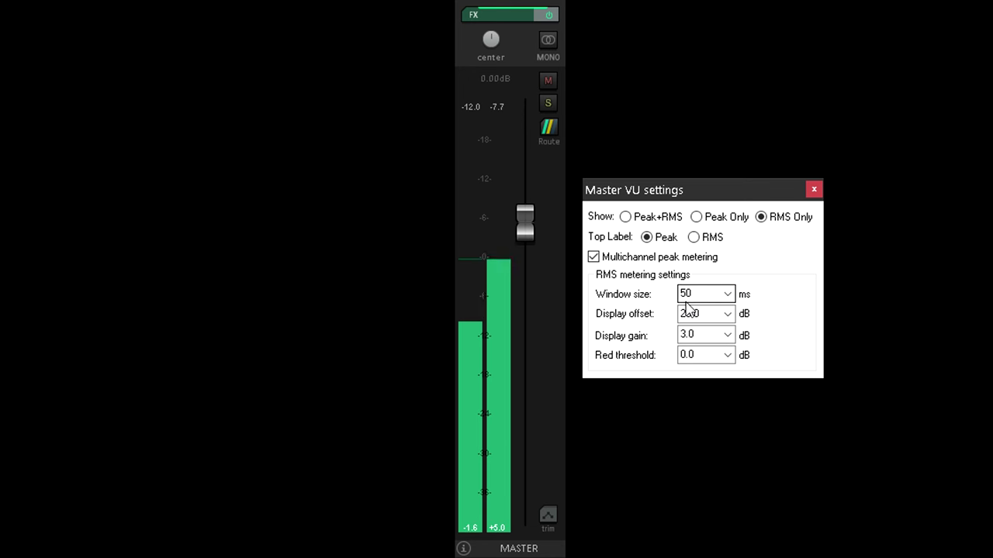
Change the master meter's RMS window size to 500 ms, then to 2000 ms
{"action": "left_click", "coordinate": [728, 293]}
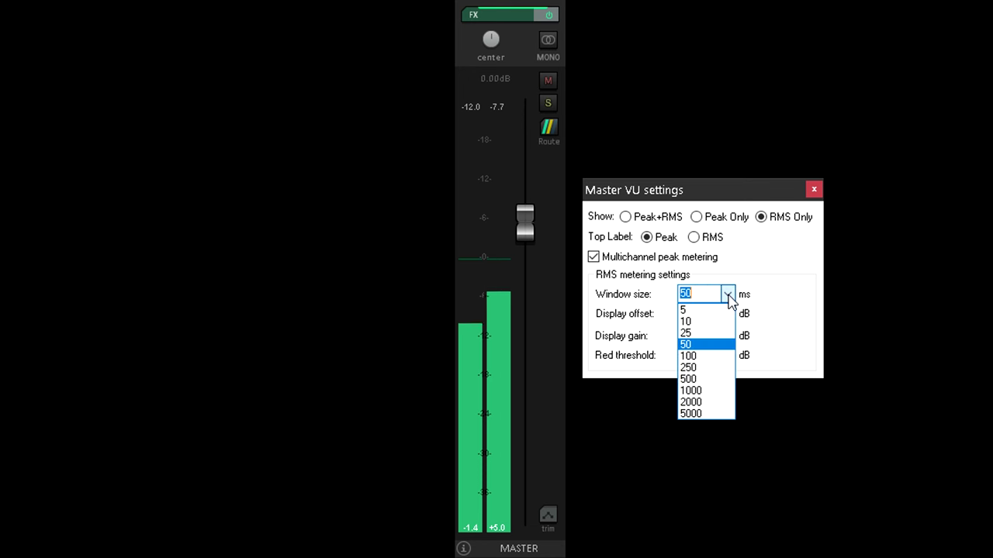
{"action": "left_click", "coordinate": [713, 380]}
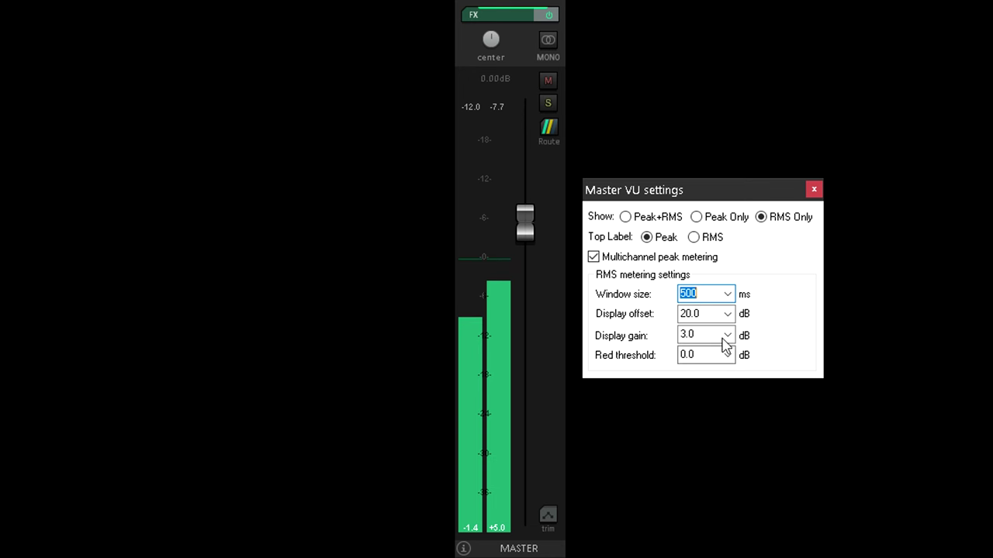
{"action": "left_click", "coordinate": [728, 294]}
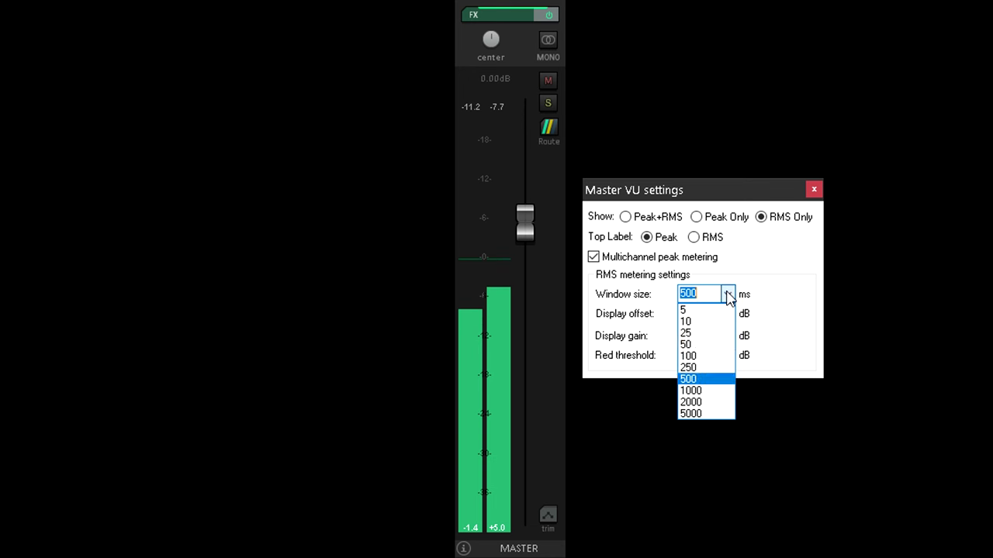
{"action": "left_click", "coordinate": [708, 403]}
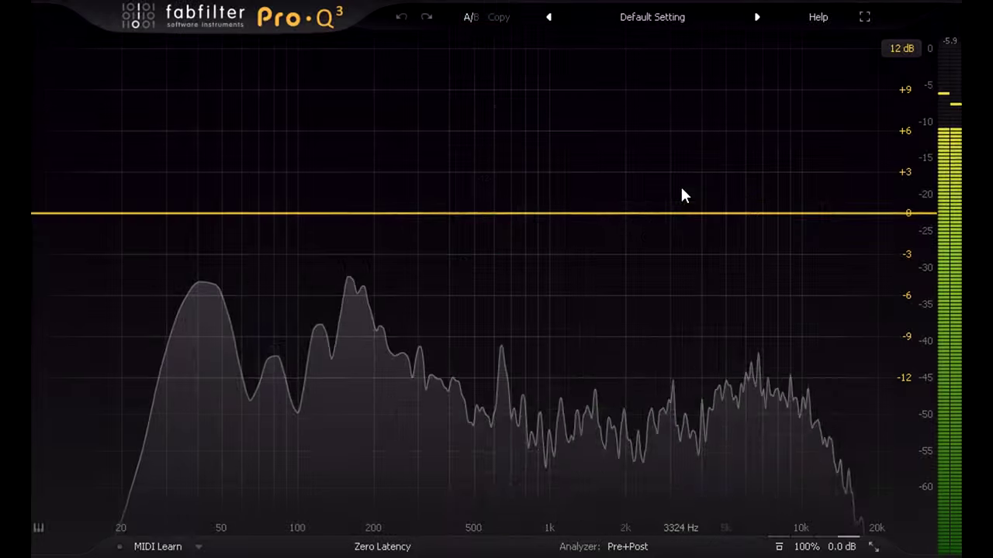
Add a +2.67 dB bell at 2644 Hz, a high cut near 6662 Hz and a low cut near 97 Hz
{"action": "double_click", "coordinate": [680, 194]}
{"action": "left_click_drag", "start_coordinate": [681, 190], "coordinate": [656, 178]}
{"action": "left_click_drag", "start_coordinate": [899, 220], "coordinate": [758, 218]}
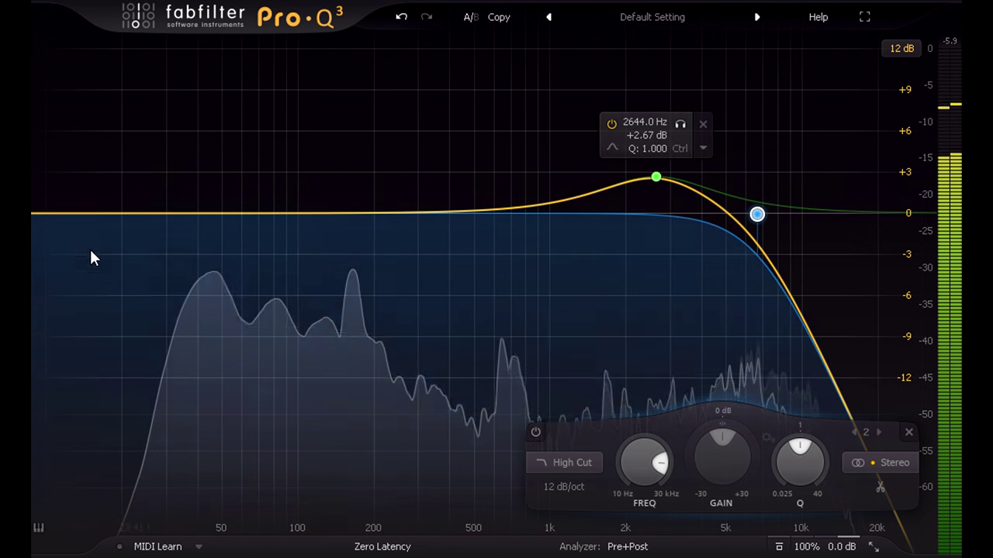
{"action": "left_click_drag", "start_coordinate": [59, 215], "coordinate": [391, 278]}
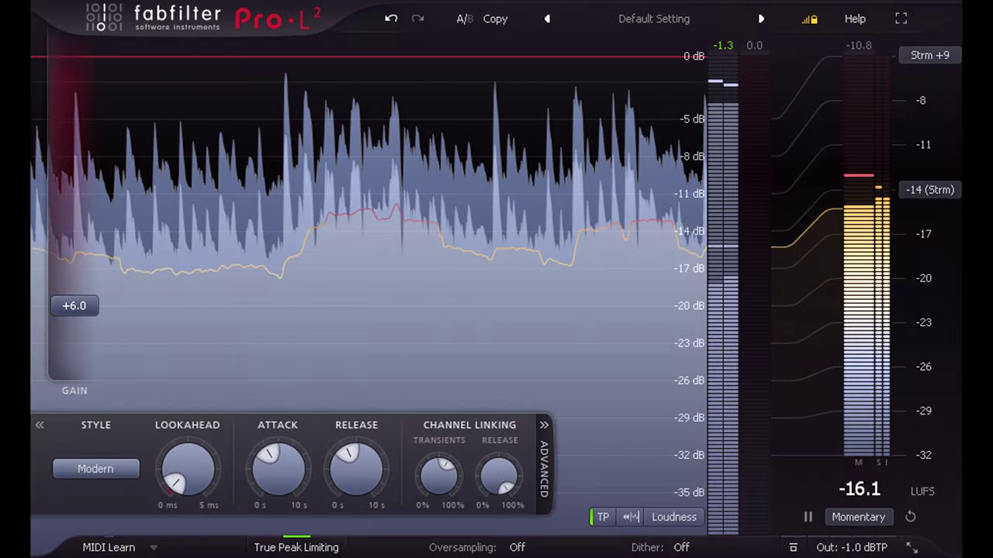
Set Pro-L 2's loudness mode to Short Term, now reading about -13.1 LUFS against the -14 target
{"action": "left_click", "coordinate": [880, 524]}
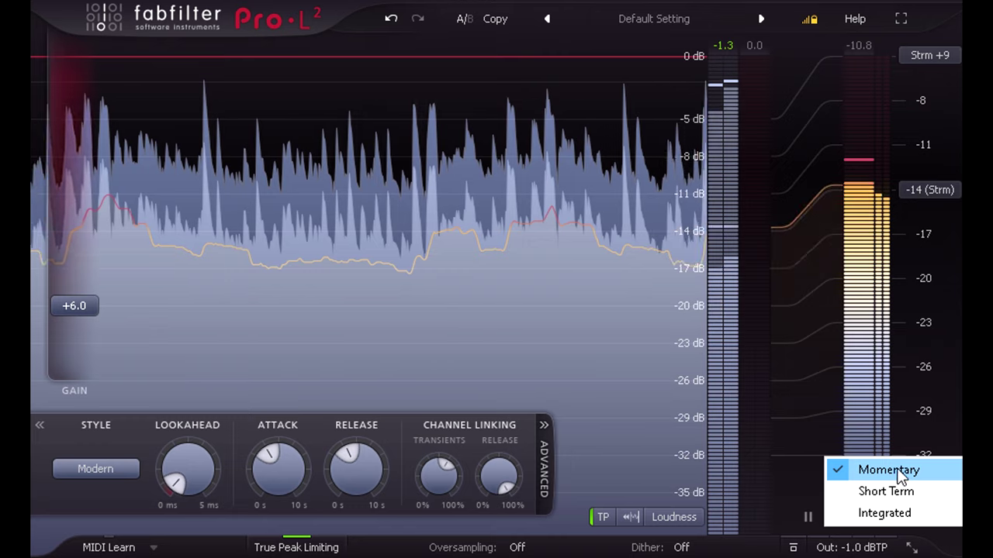
{"action": "left_click", "coordinate": [898, 470]}
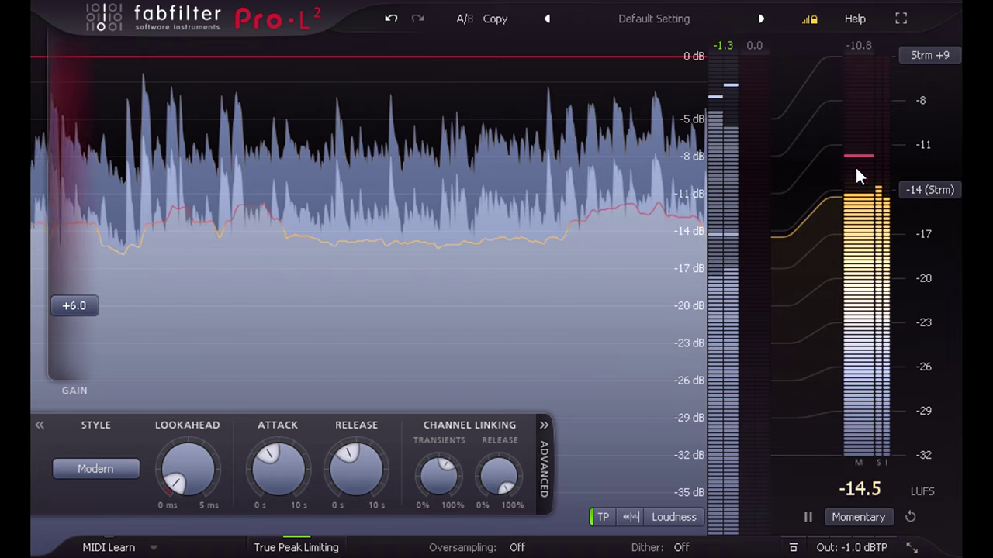
{"action": "left_click", "coordinate": [856, 516]}
{"action": "left_click", "coordinate": [866, 492]}
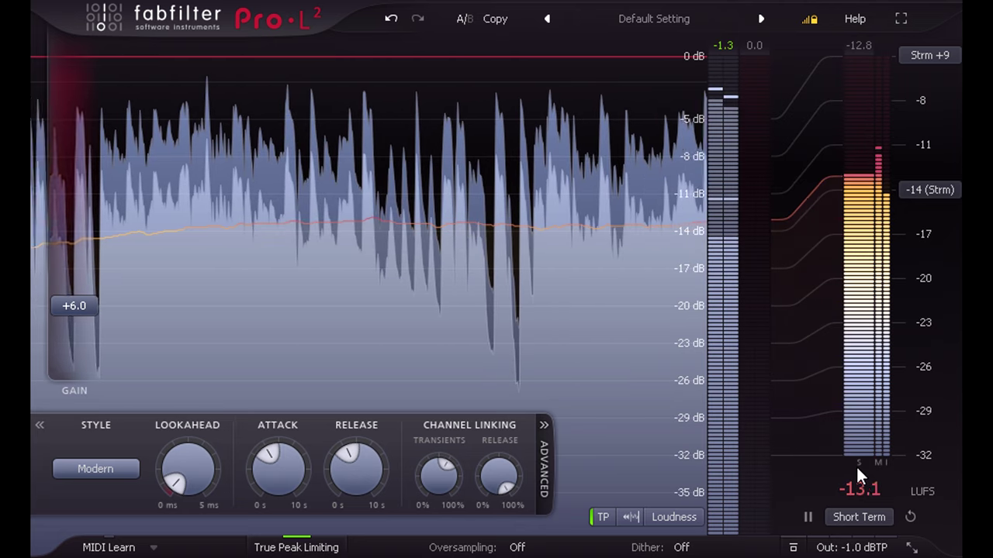
Set Pro-L 2's loudness mode to Integrated and reset the integrated reading
{"action": "left_click", "coordinate": [858, 510]}
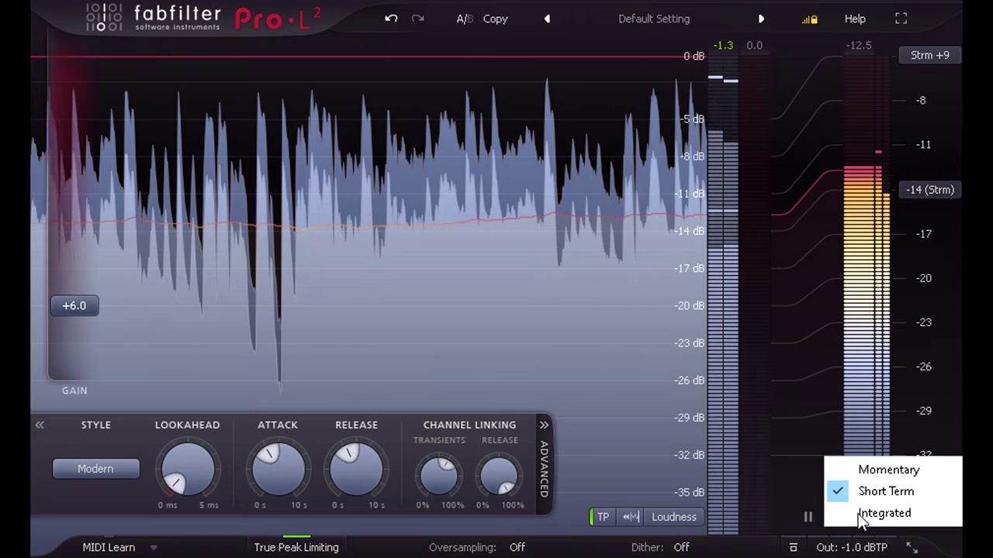
{"action": "left_click", "coordinate": [884, 514]}
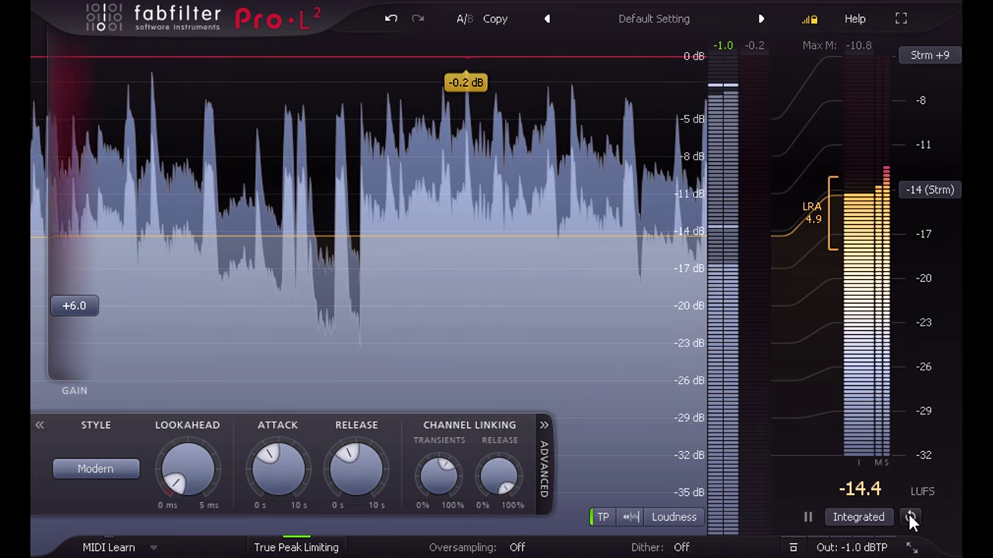
{"action": "left_click", "coordinate": [912, 517]}
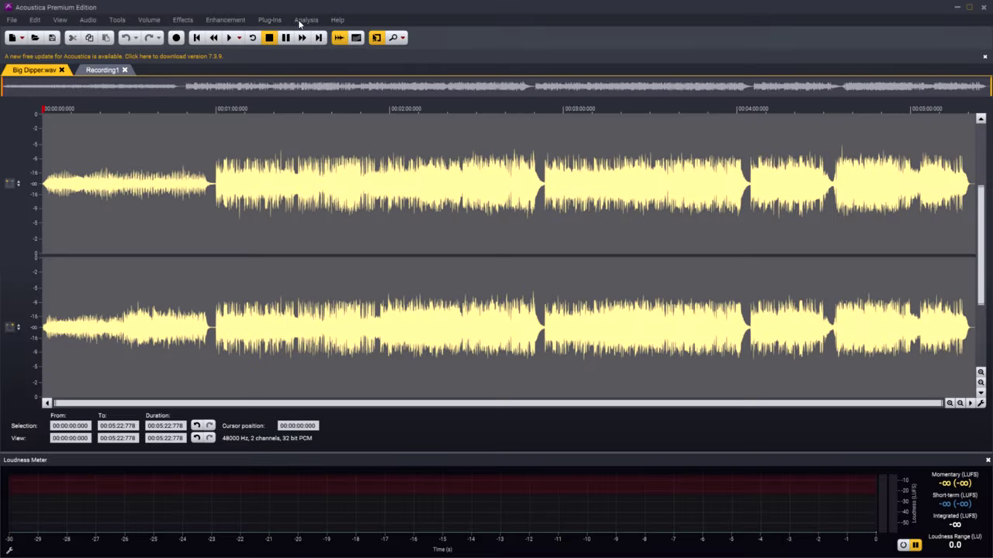
Choose Show Statistics from the Analysis menu for Big Dipper.wav
{"action": "left_click", "coordinate": [306, 20]}
{"action": "left_click", "coordinate": [316, 95]}
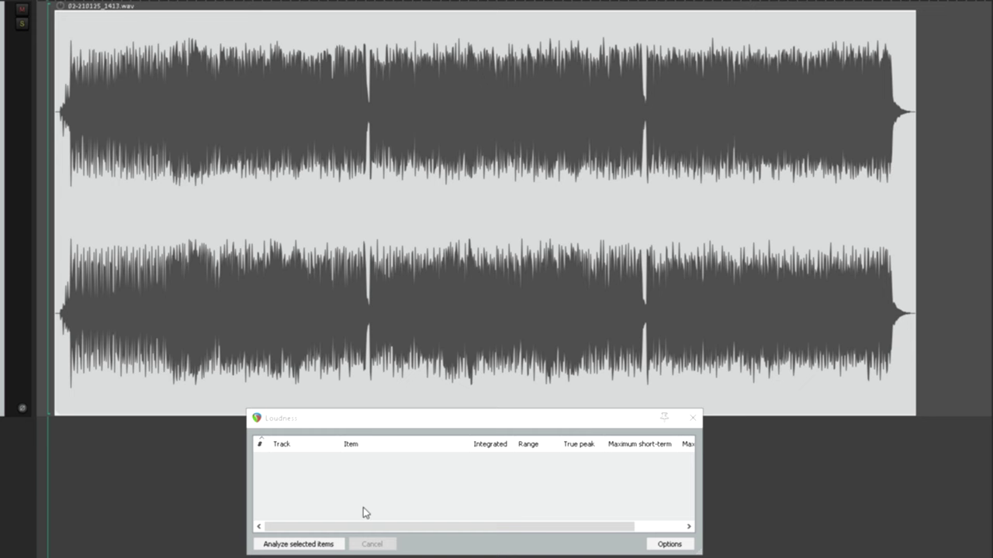
Measure the whole song at -18.8 LUFS integrated, then split where the loud ending begins and analyze only the earlier part
{"action": "left_click", "coordinate": [326, 545]}
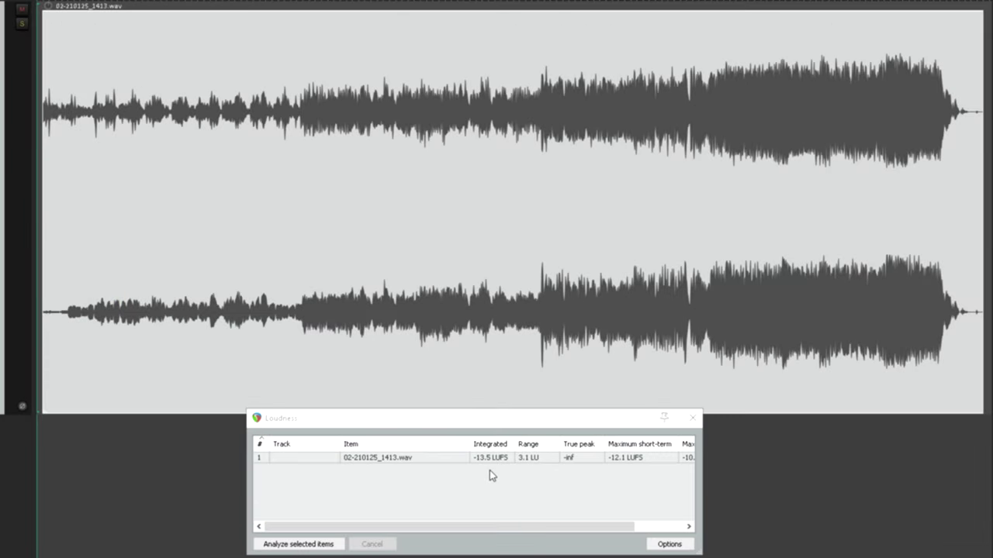
{"action": "left_click", "coordinate": [309, 545]}
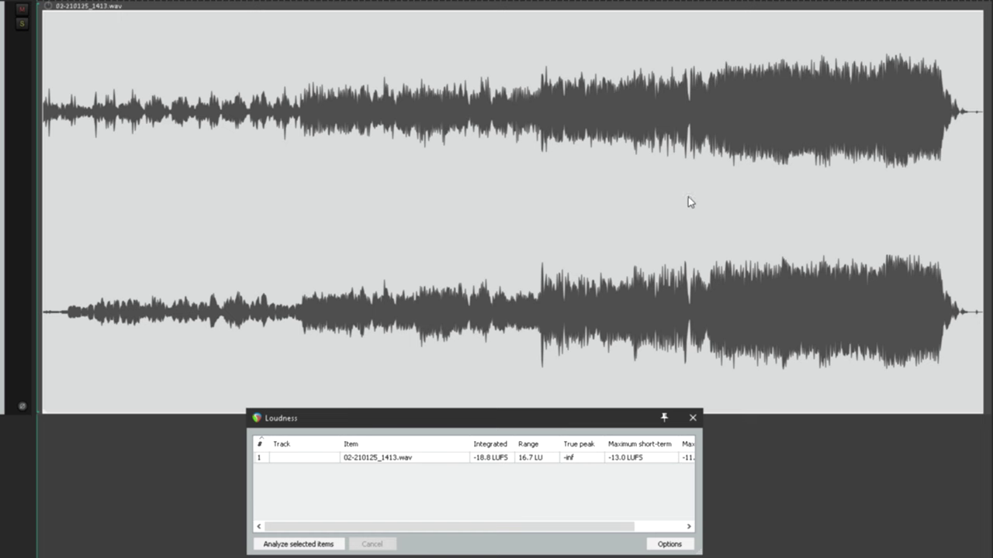
{"action": "left_click", "coordinate": [688, 197]}
{"action": "key", "text": "s"}
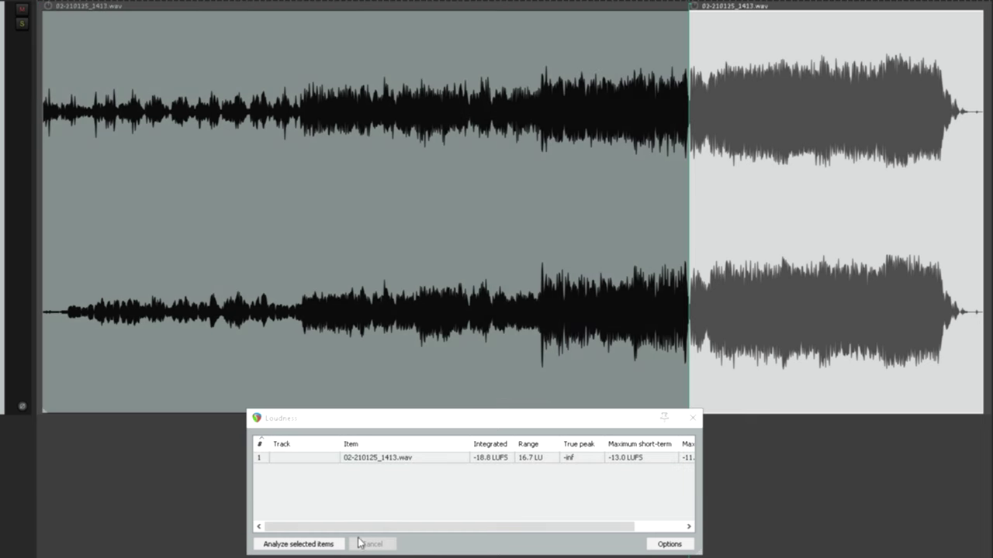
{"action": "left_click", "coordinate": [326, 546]}
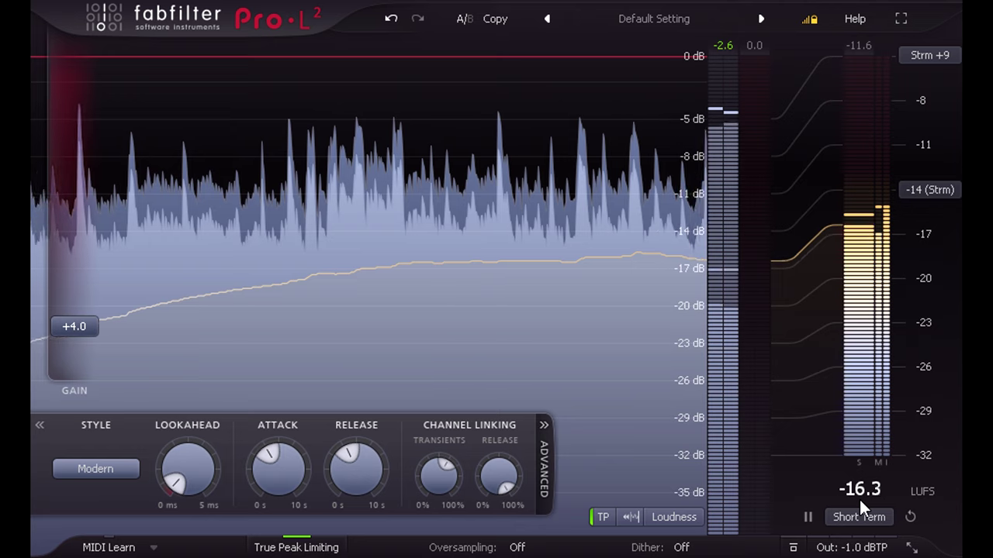
Enter a Pro-L 2 input gain of +7 dB, up from +4 dB
{"action": "double_click", "coordinate": [71, 336]}
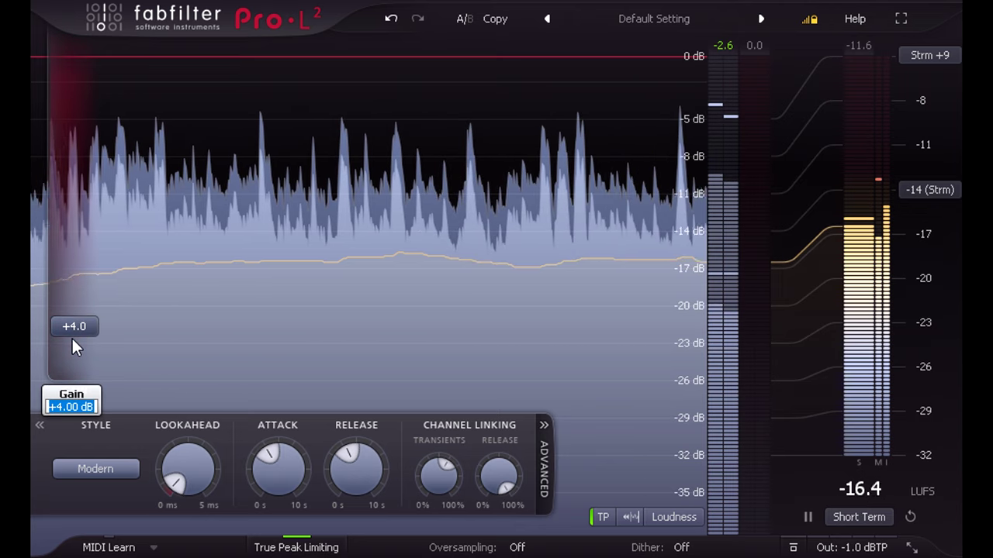
{"action": "type", "text": "7"}
{"action": "key", "text": "Return"}
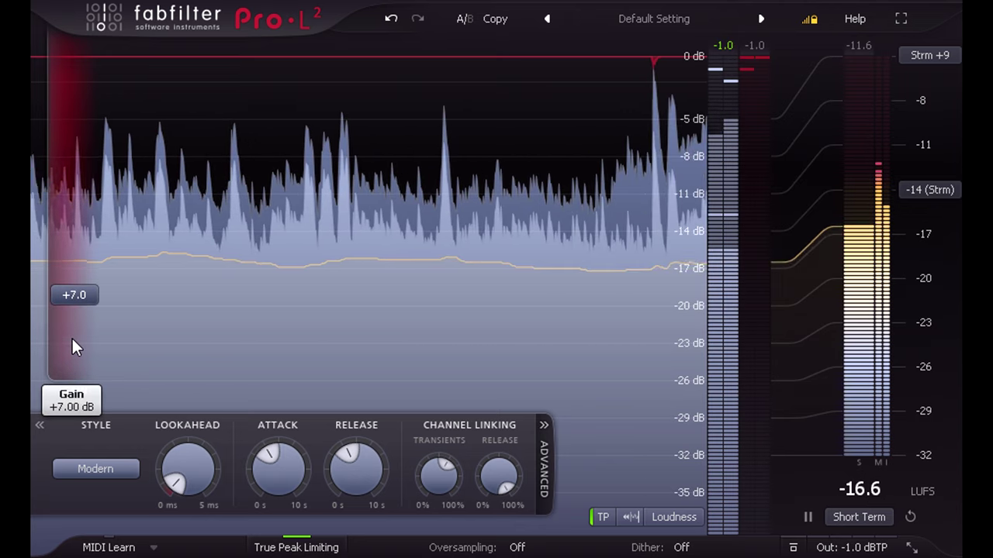